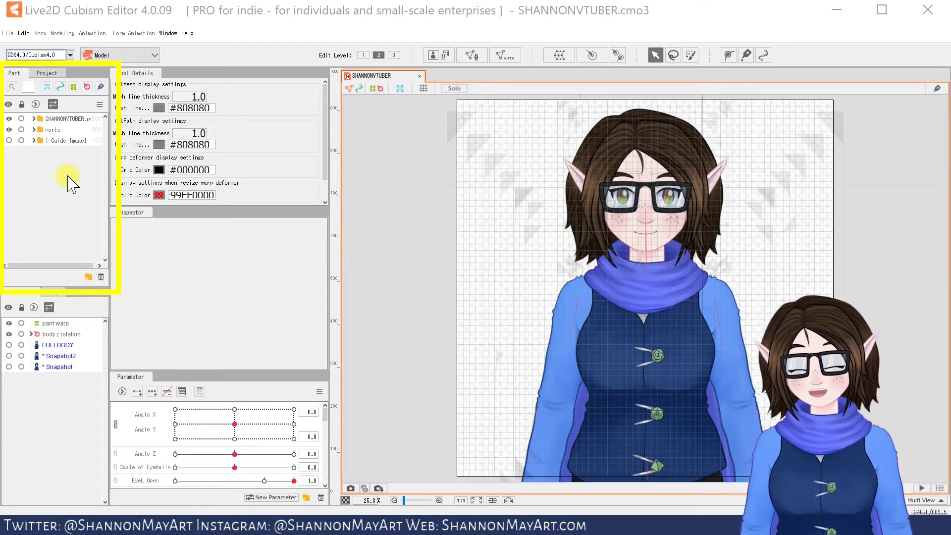
Step: Expand the model's parts and glasses folders in the part list, then collapse them again
{"action": "left_click", "coordinate": [34, 119]}
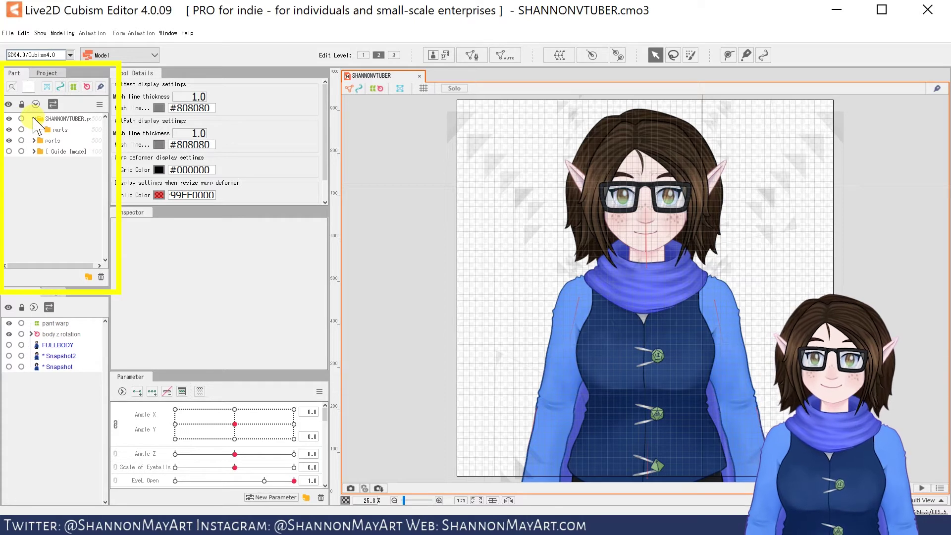
{"action": "left_click", "coordinate": [34, 119]}
{"action": "left_click", "coordinate": [33, 129]}
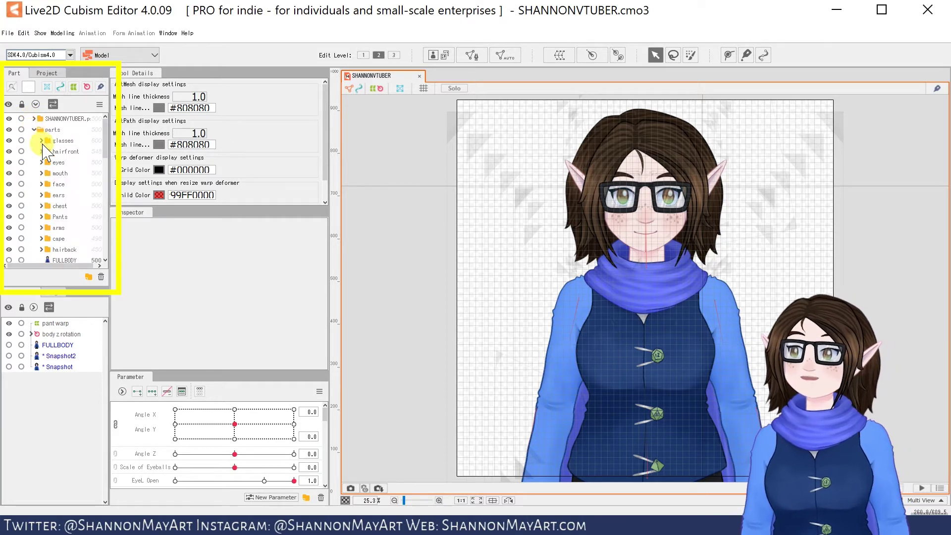
{"action": "left_click", "coordinate": [41, 141]}
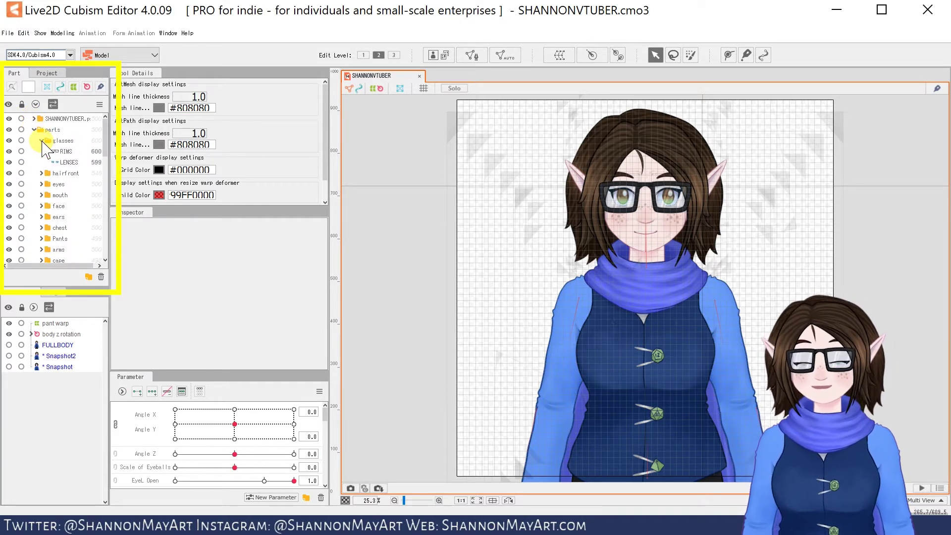
{"action": "left_click", "coordinate": [42, 141]}
{"action": "left_click", "coordinate": [35, 130]}
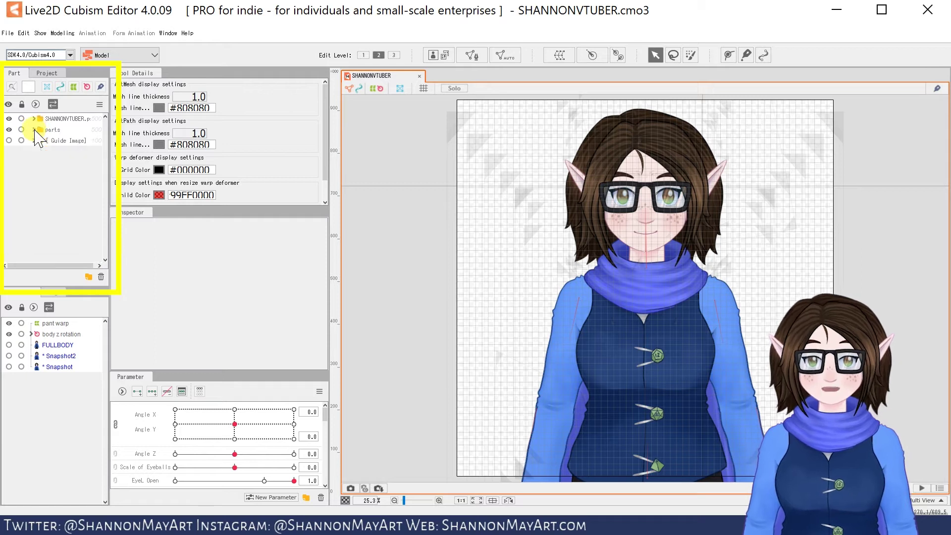
{"action": "left_click", "coordinate": [66, 223]}
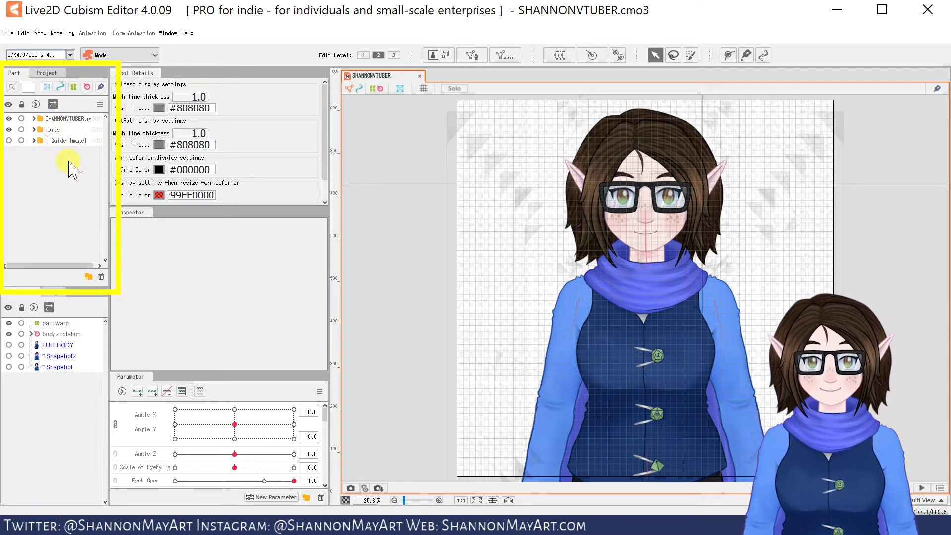
Step: In the Project view, browse Source Image and Model Guide Image, then collapse SHANNONVTUBER
{"action": "left_click", "coordinate": [49, 74]}
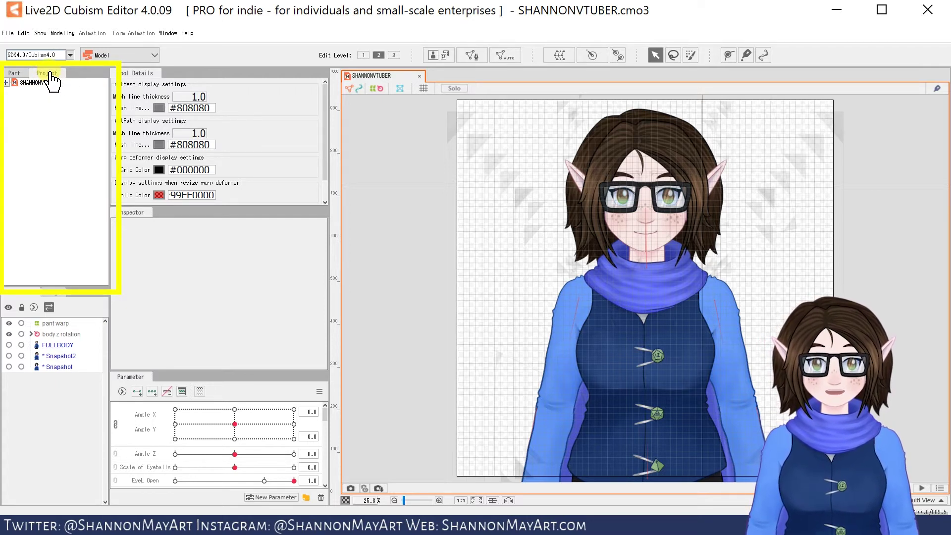
{"action": "left_click", "coordinate": [6, 83]}
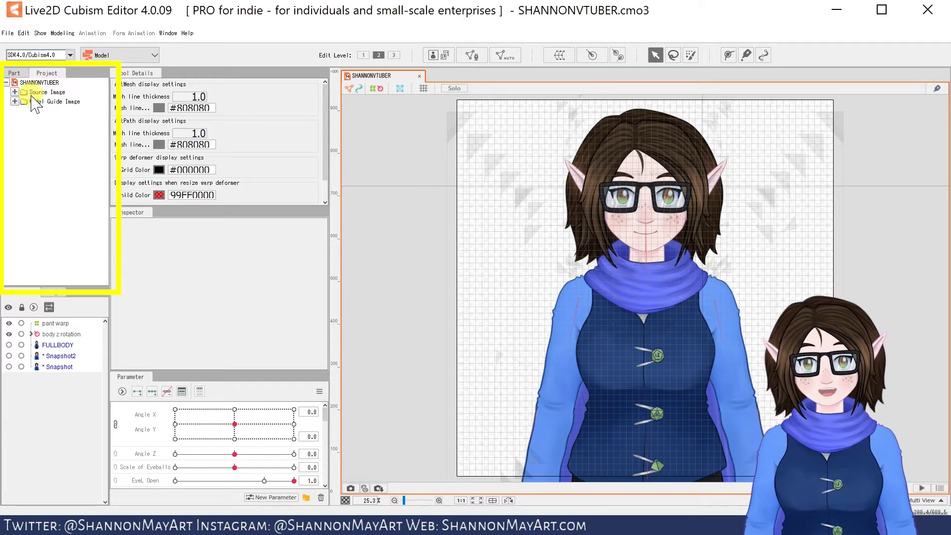
{"action": "left_click", "coordinate": [67, 92]}
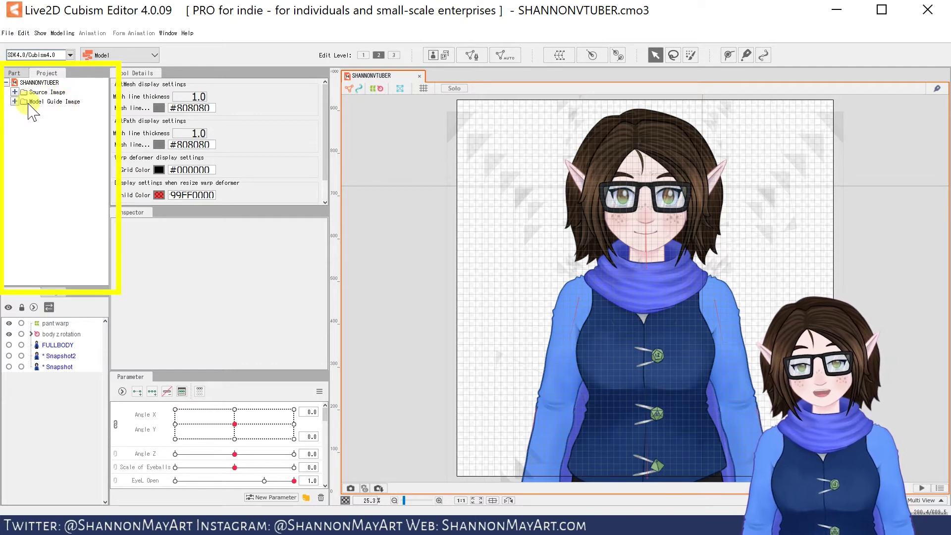
{"action": "left_click", "coordinate": [15, 92]}
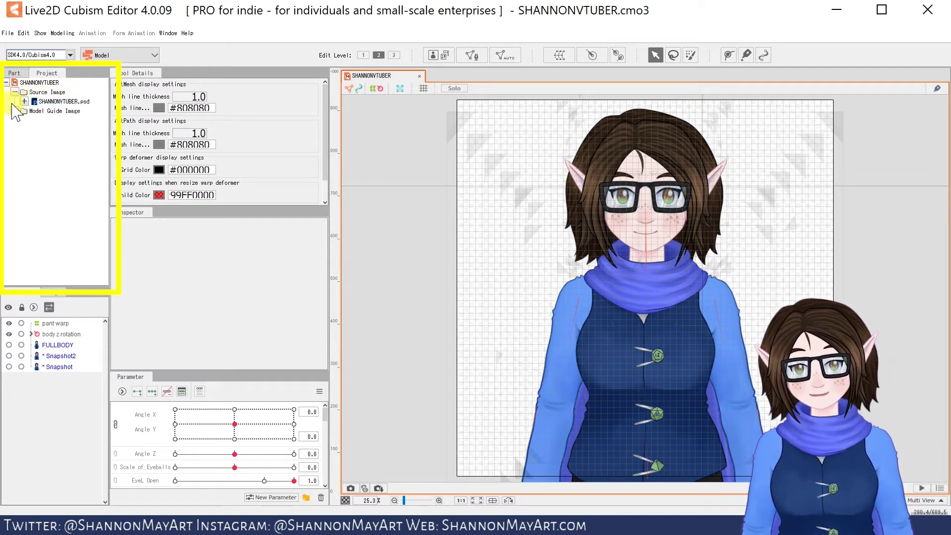
{"action": "left_click", "coordinate": [15, 112]}
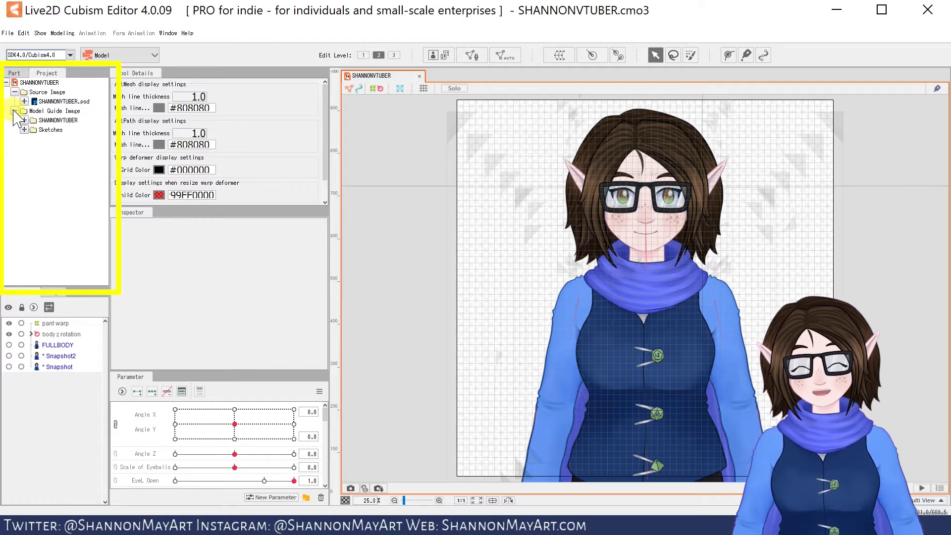
{"action": "left_click", "coordinate": [15, 111]}
{"action": "left_click", "coordinate": [15, 92]}
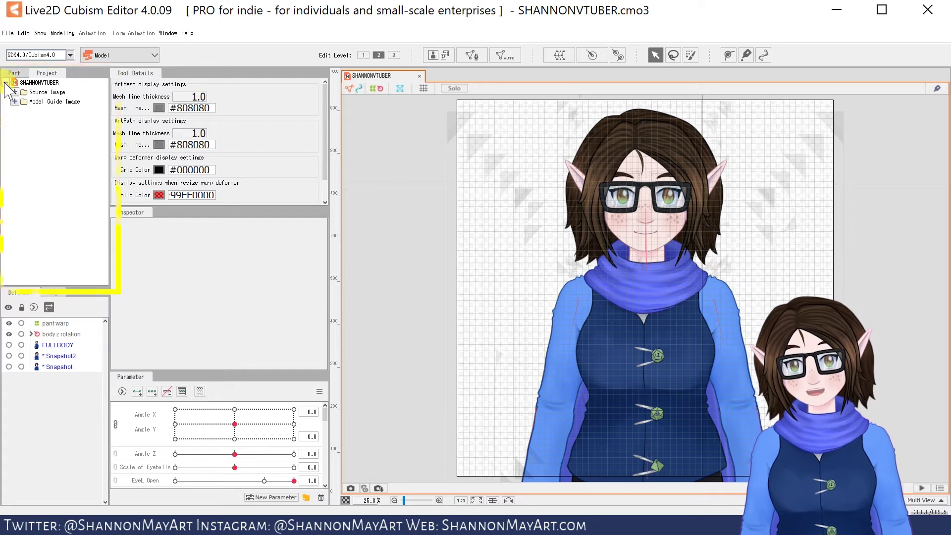
{"action": "left_click", "coordinate": [5, 82]}
{"action": "left_click", "coordinate": [89, 122]}
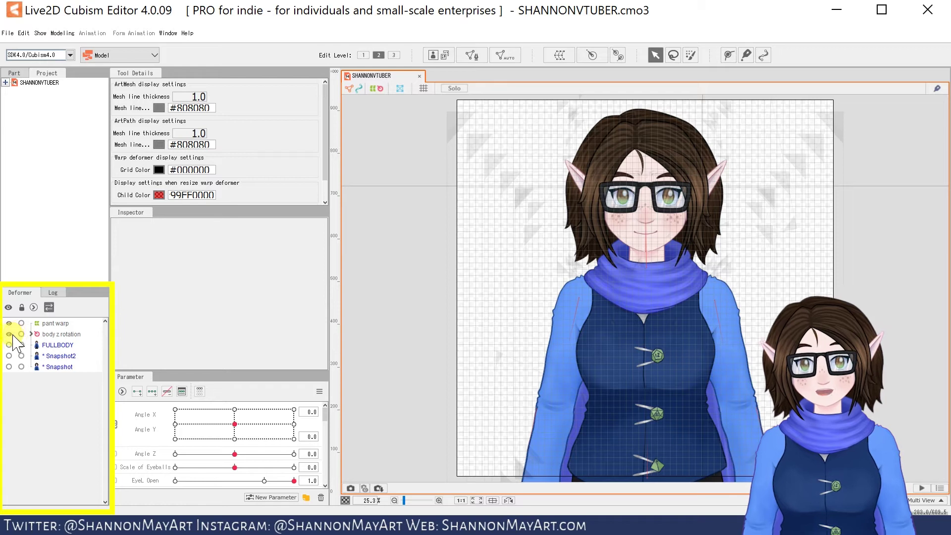
Step: Expand body z rotation, Body Y, Breathing and Body X Deform, then scroll through the Log
{"action": "left_click", "coordinate": [31, 335]}
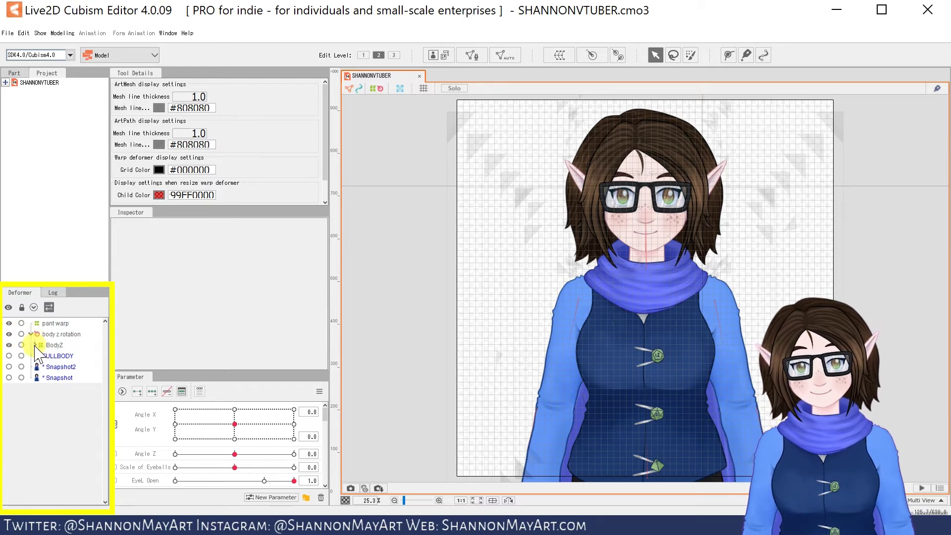
{"action": "left_click", "coordinate": [34, 345]}
{"action": "left_click", "coordinate": [38, 356]}
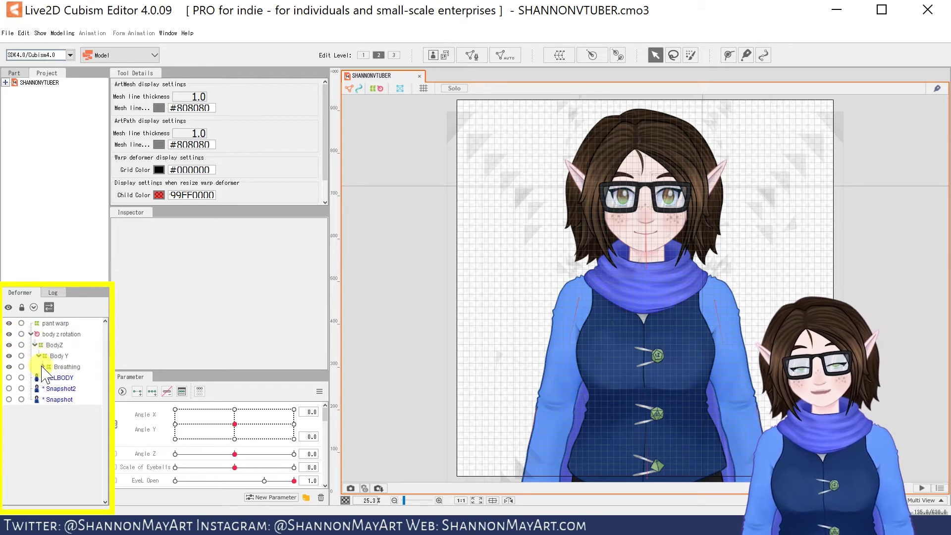
{"action": "left_click", "coordinate": [42, 366]}
{"action": "left_click", "coordinate": [47, 378]}
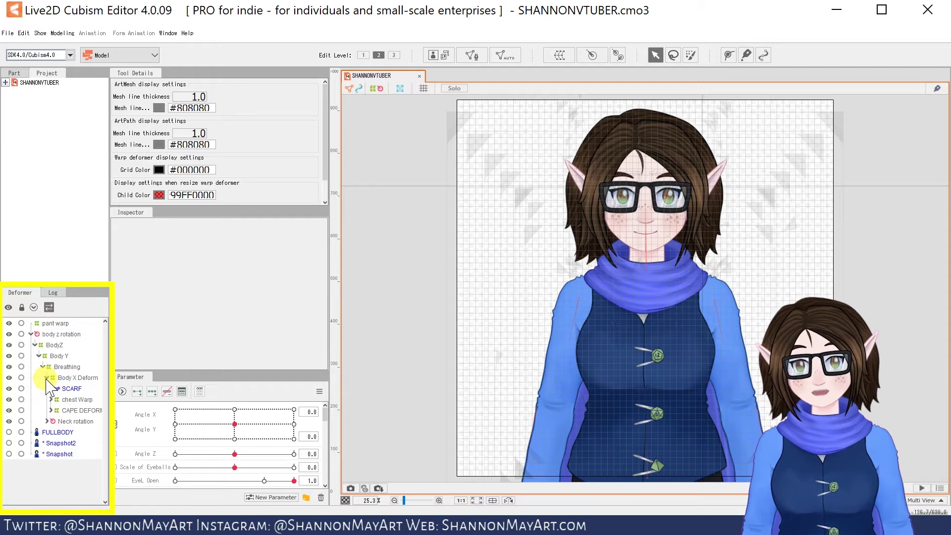
{"action": "left_click", "coordinate": [53, 293]}
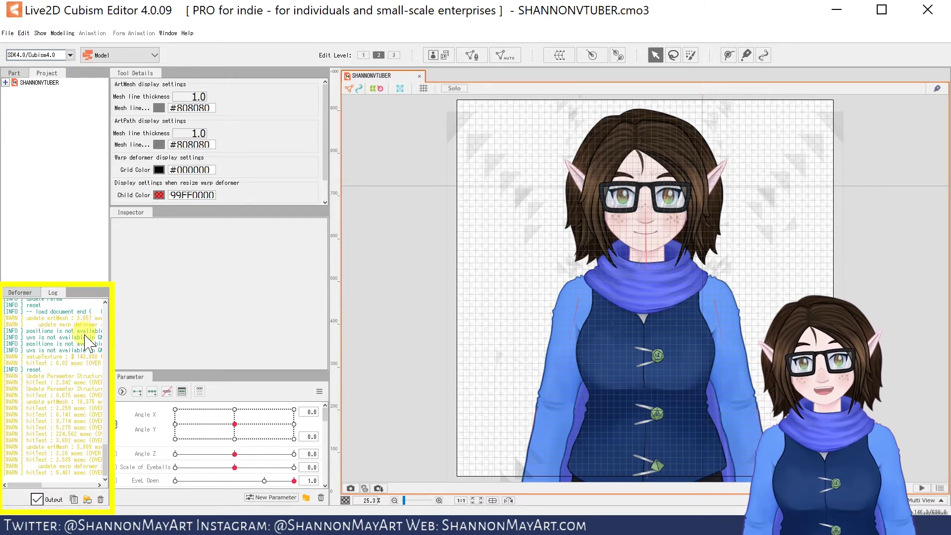
{"action": "left_click_drag", "start_coordinate": [105, 471], "coordinate": [110, 349]}
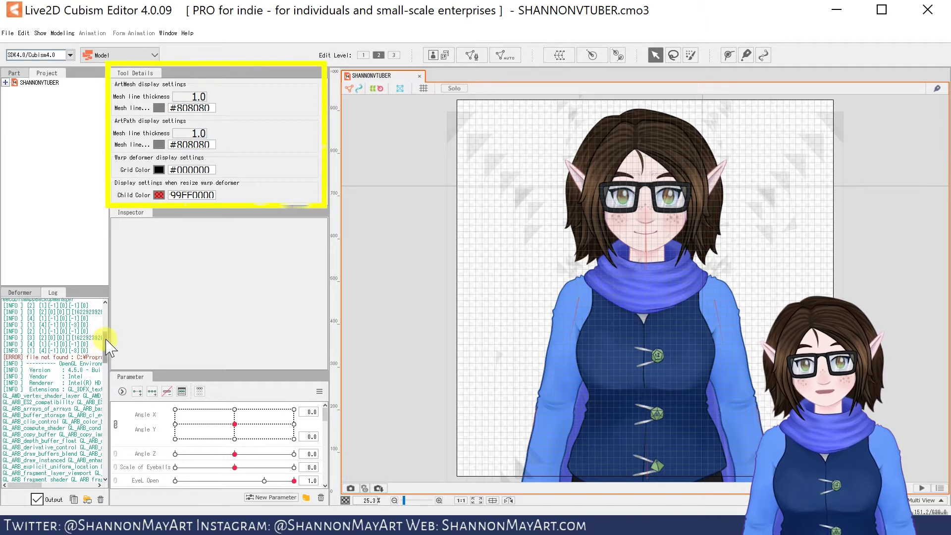
Step: Shrink Tool Details to enlarge the Inspector, and try Weight Paint before returning to the Arrow tool
{"action": "left_click_drag", "start_coordinate": [105, 350], "coordinate": [117, 472]}
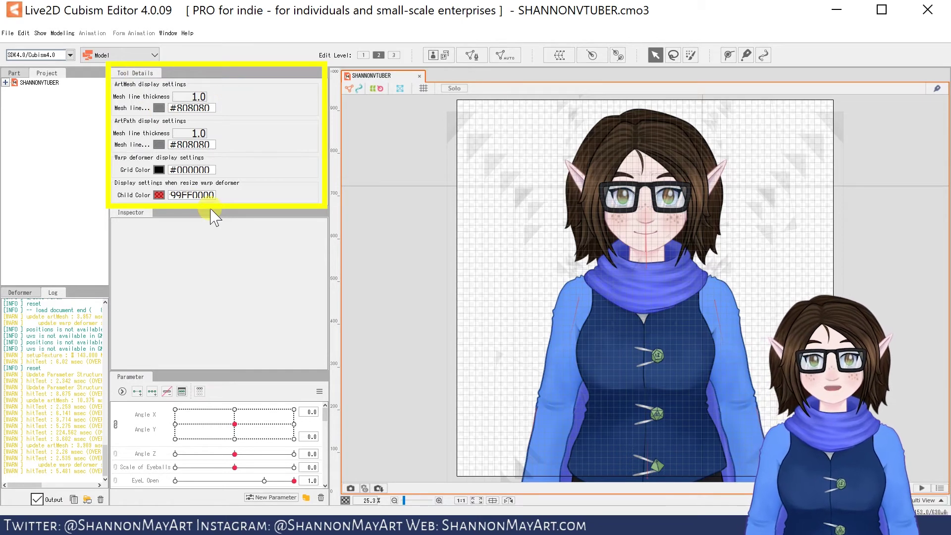
{"action": "left_click_drag", "start_coordinate": [235, 213], "coordinate": [233, 171]}
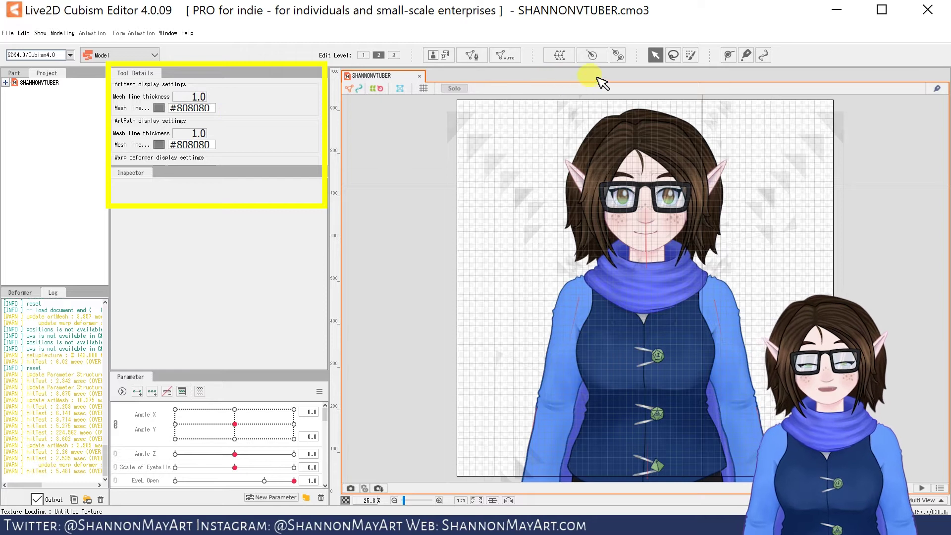
{"action": "left_click", "coordinate": [691, 55]}
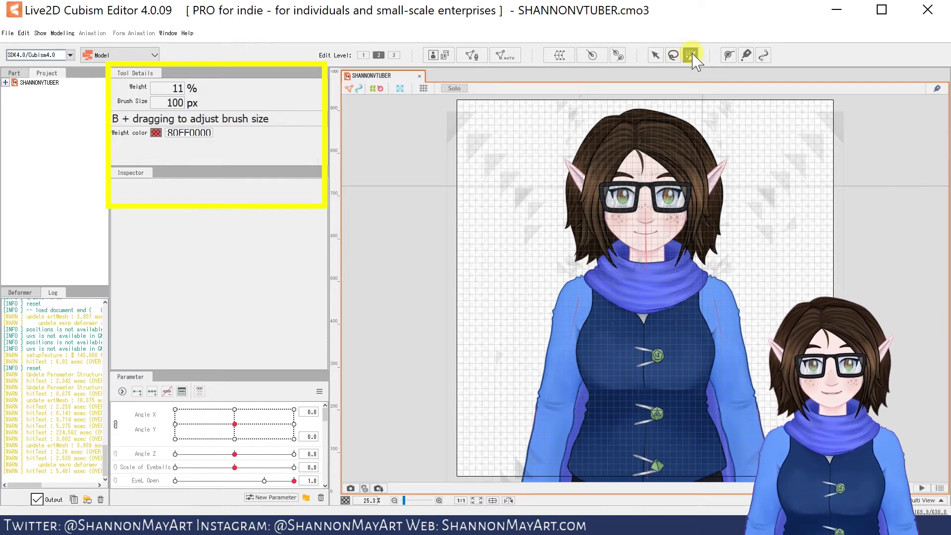
{"action": "left_click", "coordinate": [654, 56]}
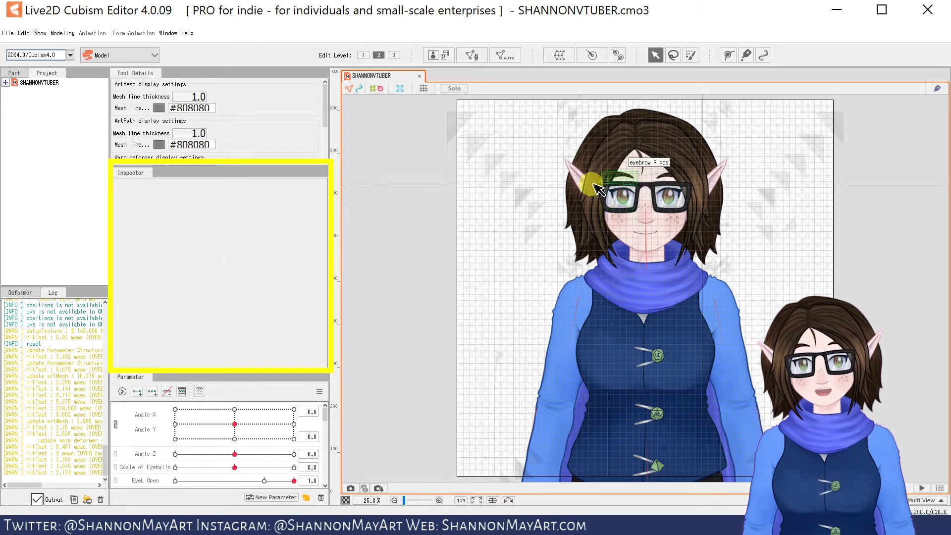
Step: Select the front hair to show the FRINGE ArtMesh, draw order 548, in the Inspector
{"action": "left_click", "coordinate": [614, 152]}
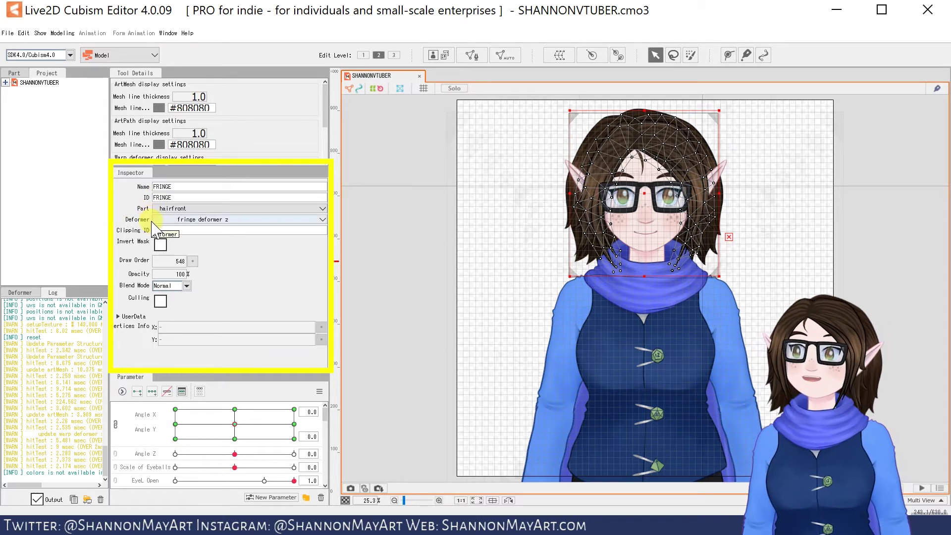
{"action": "left_click", "coordinate": [166, 220]}
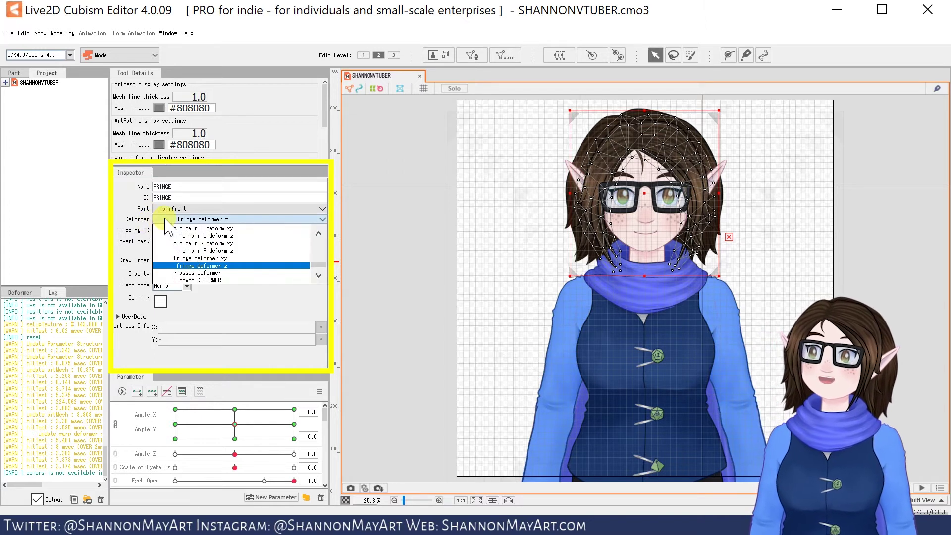
{"action": "left_click", "coordinate": [166, 220]}
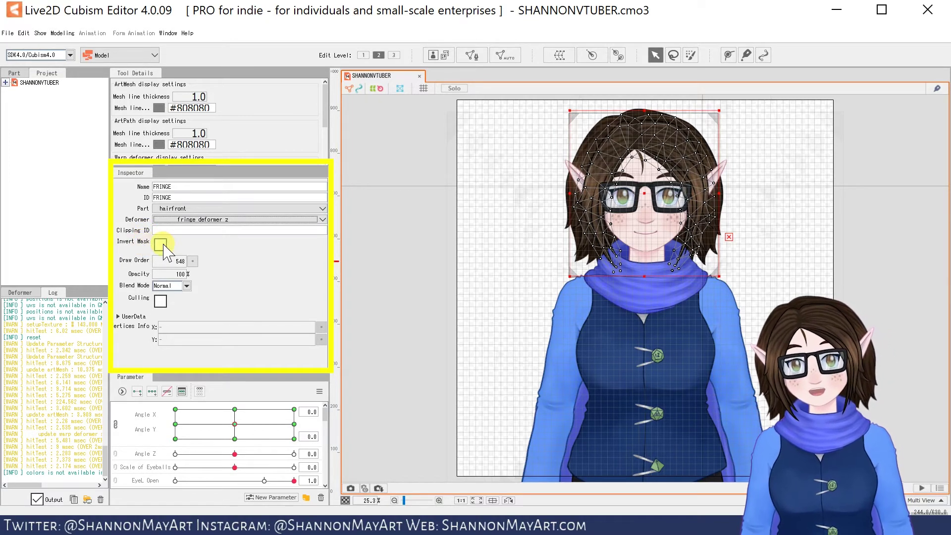
{"action": "left_click", "coordinate": [161, 245]}
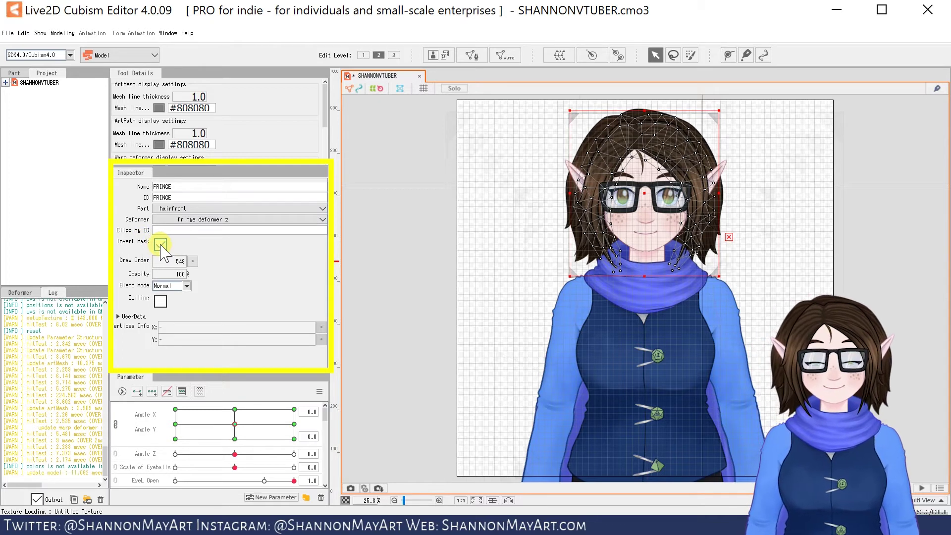
{"action": "left_click", "coordinate": [160, 245]}
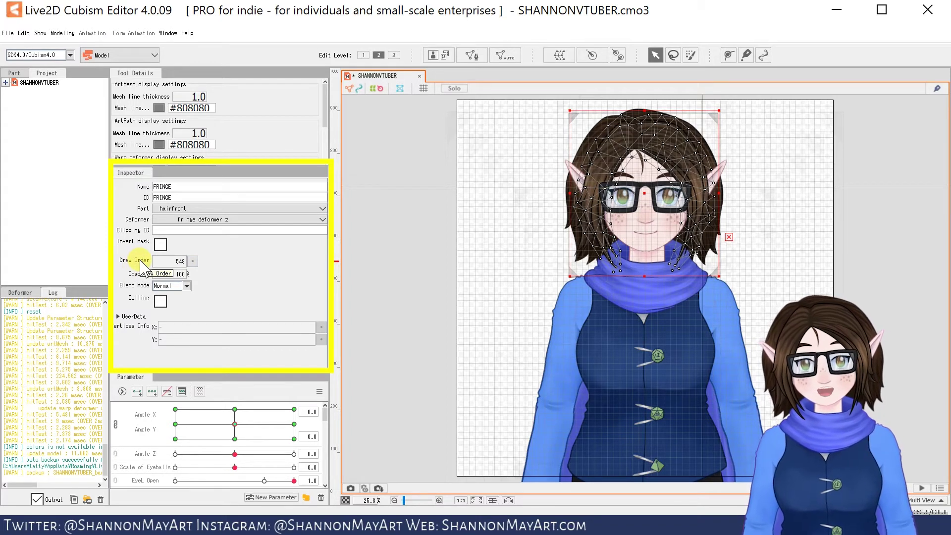
Step: Back in the part list, keep FRINGE's blend mode Normal, then inspect the eyebrow R deformer
{"action": "left_click", "coordinate": [11, 82]}
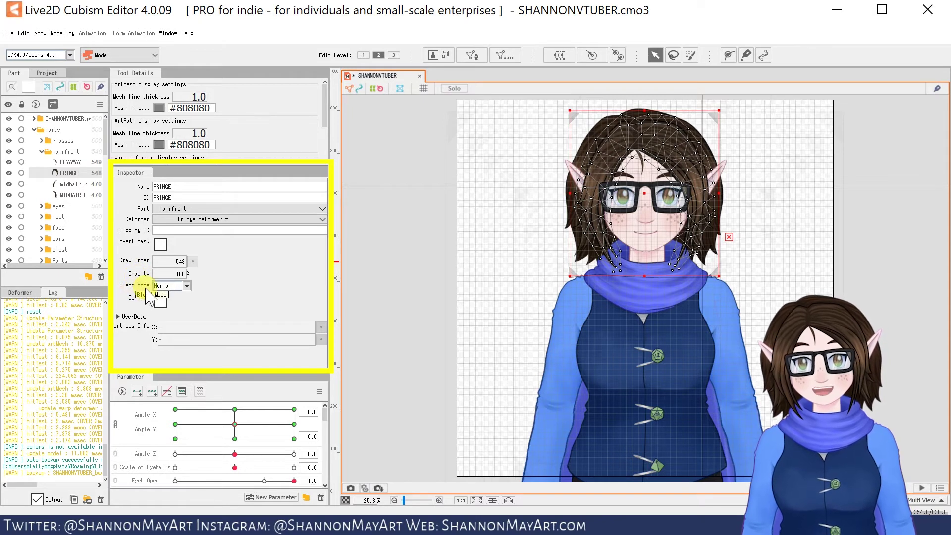
{"action": "left_click", "coordinate": [187, 286]}
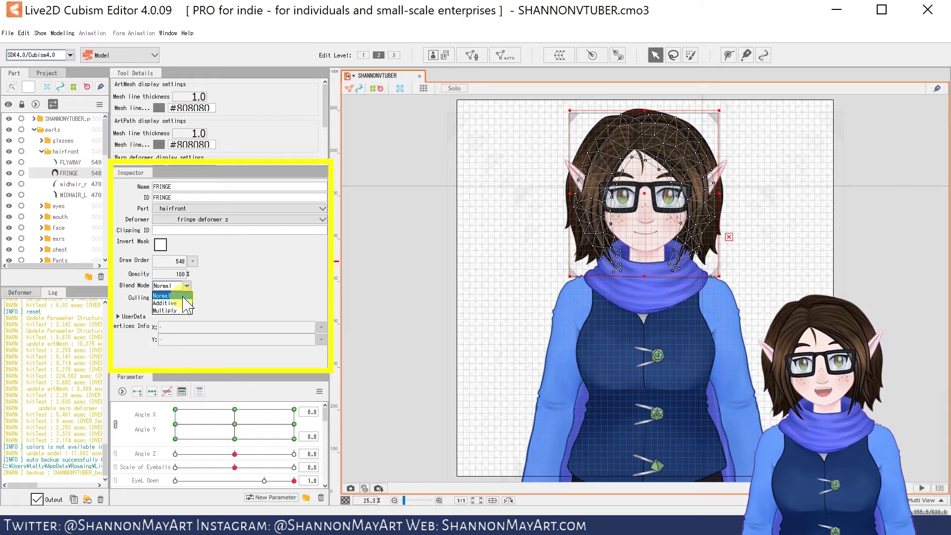
{"action": "left_click", "coordinate": [188, 293]}
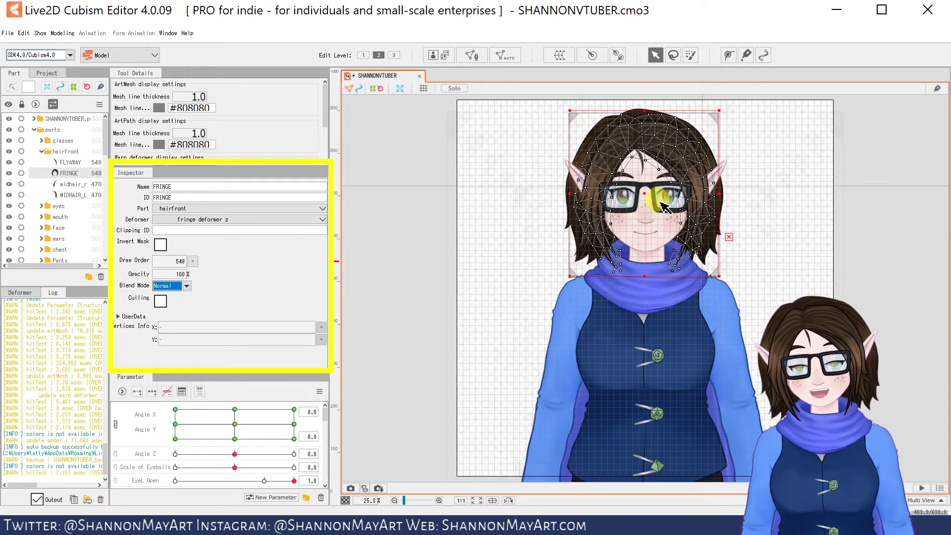
{"action": "left_click", "coordinate": [630, 151]}
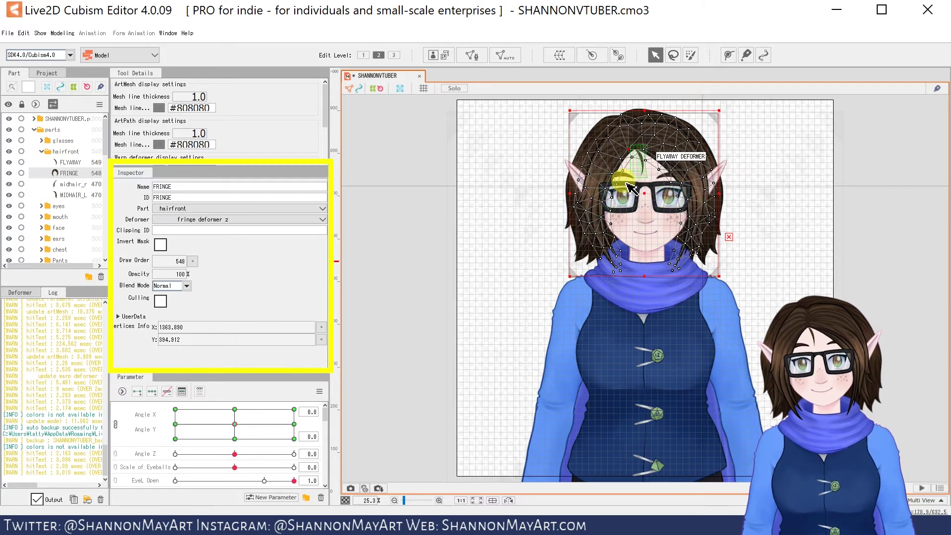
{"action": "left_click", "coordinate": [642, 181]}
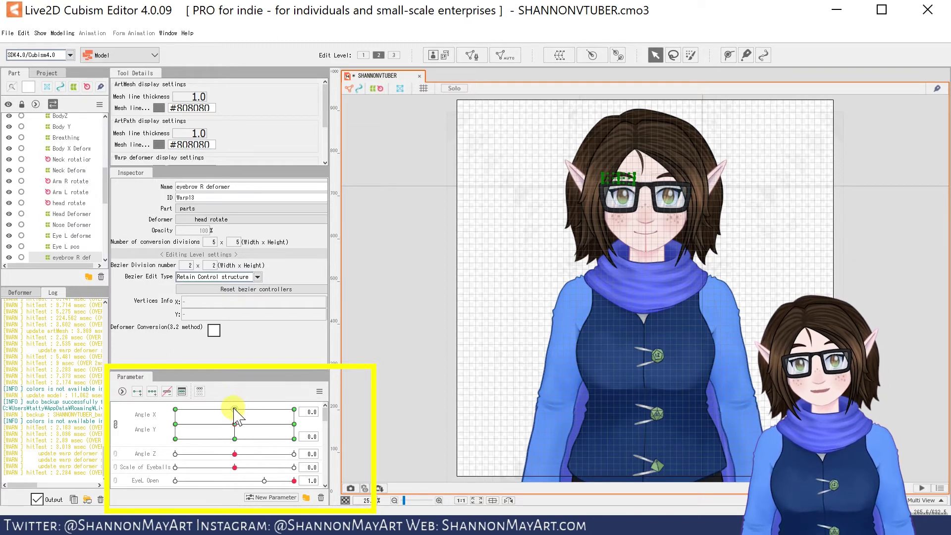
Step: Sweep the Angle X/Y pad to test head turning, then recentre it at 0
{"action": "mouse_move", "coordinate": [235, 425]}
{"action": "left_mouse_down"}
{"action": "mouse_move", "coordinate": [234, 414]}
{"action": "mouse_move", "coordinate": [236, 439]}
{"action": "left_mouse_up"}
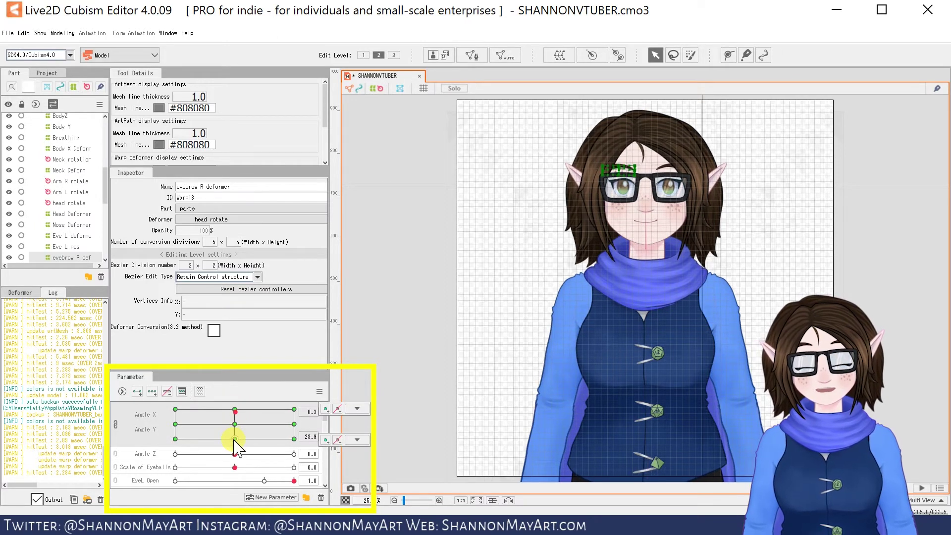
{"action": "left_click", "coordinate": [432, 326]}
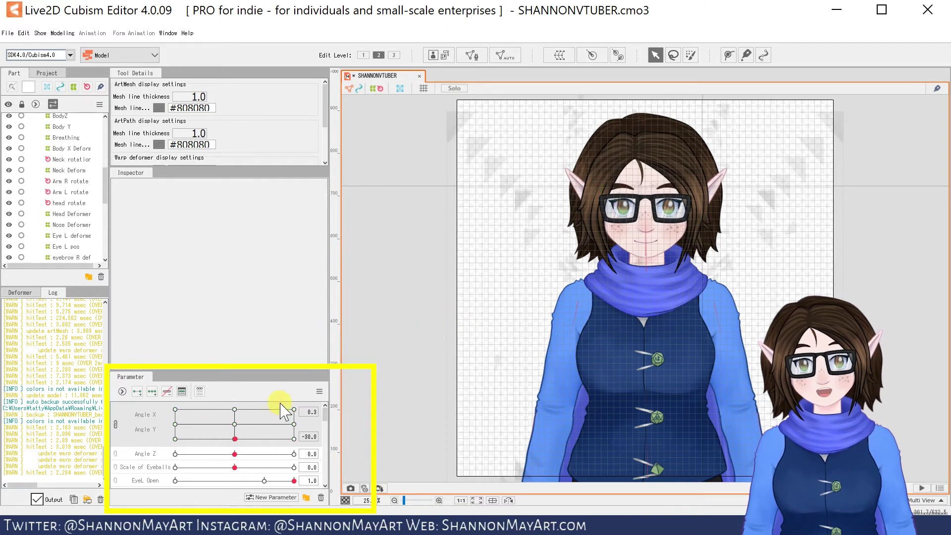
{"action": "left_click", "coordinate": [296, 415]}
{"action": "left_click_drag", "start_coordinate": [295, 411], "coordinate": [251, 425]}
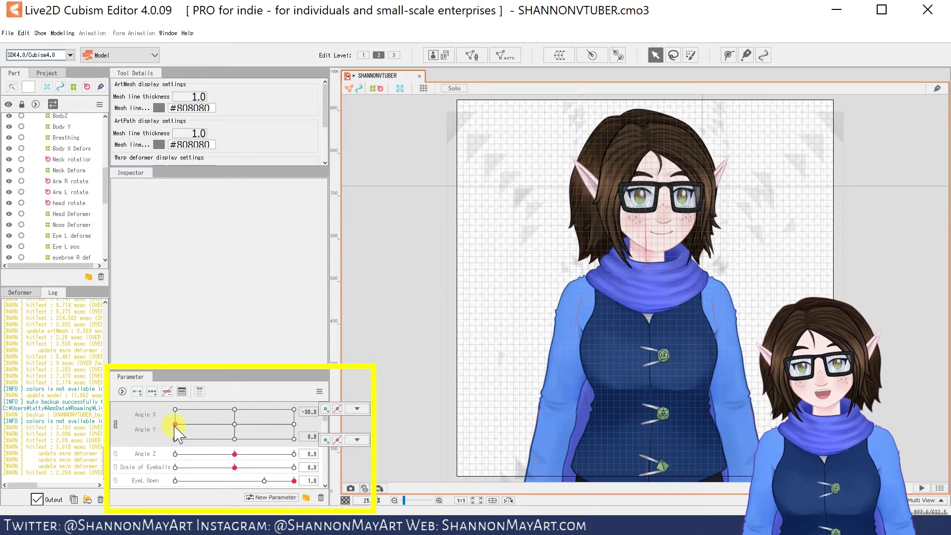
{"action": "left_click_drag", "start_coordinate": [173, 418], "coordinate": [296, 440]}
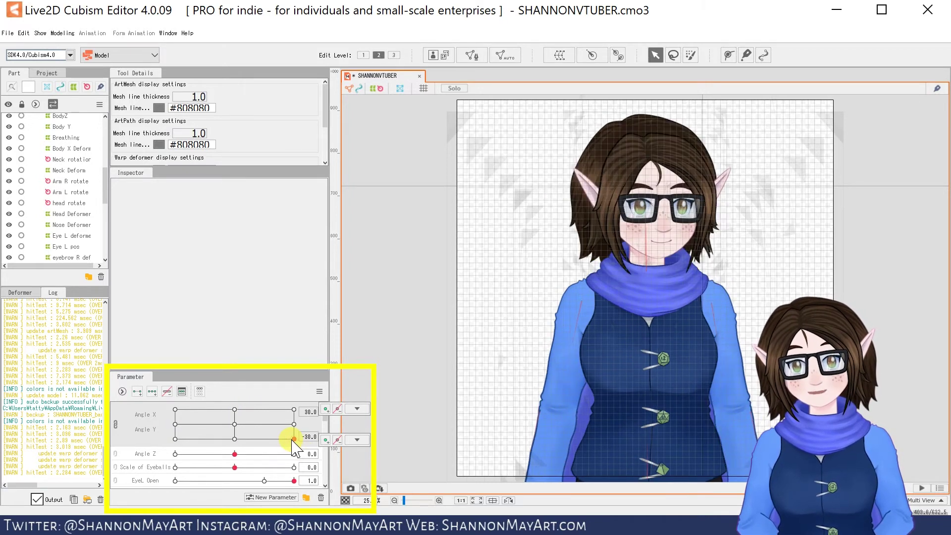
{"action": "left_click", "coordinate": [235, 425]}
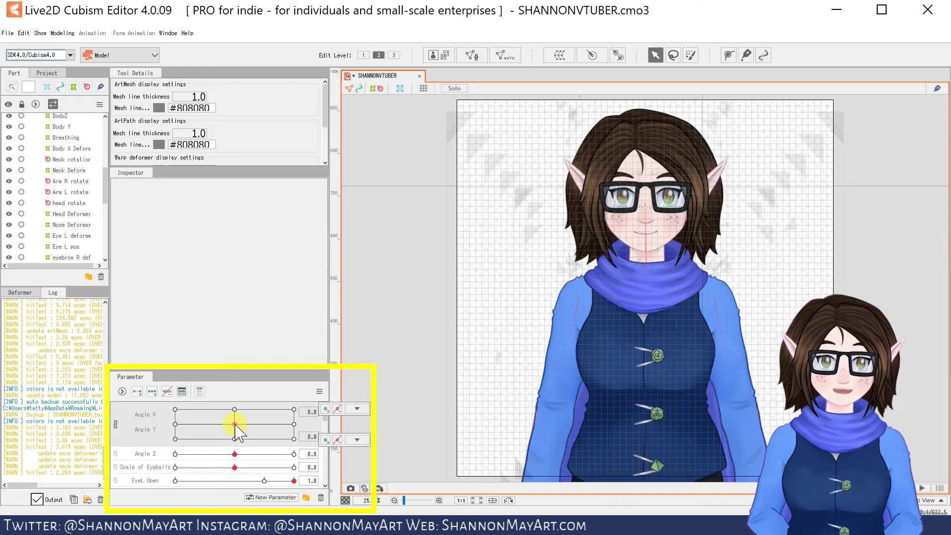
Step: Set Angle Z to -30.0 and Scale of Eyeballs to -1.0 via the slider ends
{"action": "left_click", "coordinate": [295, 454]}
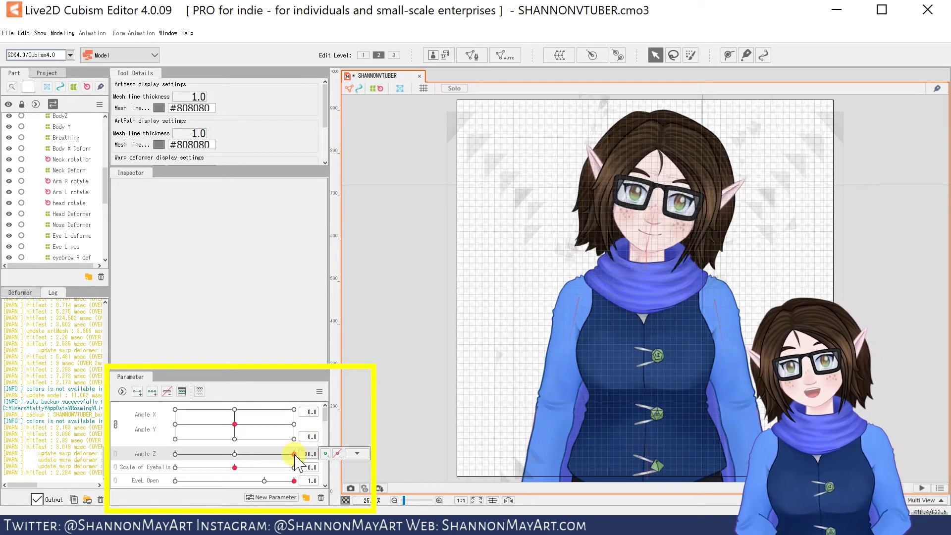
{"action": "left_click", "coordinate": [175, 453]}
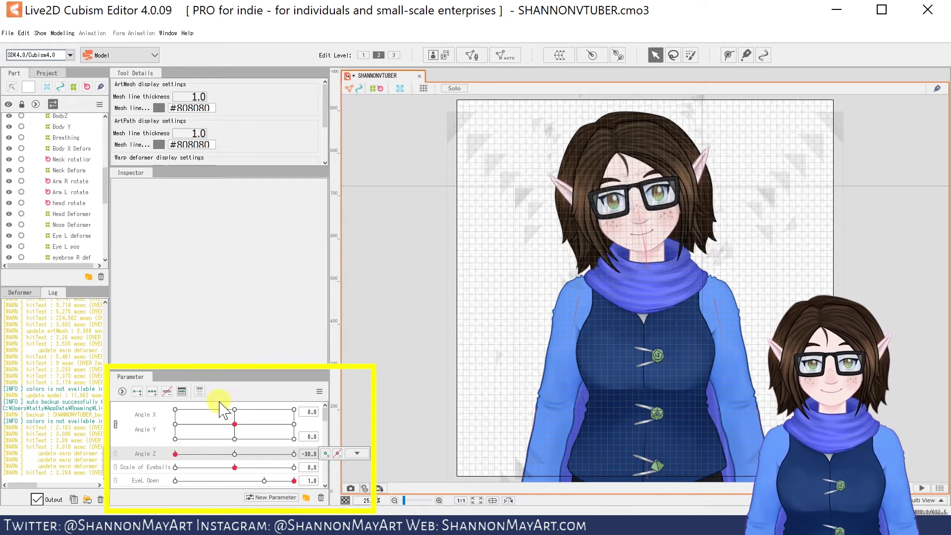
{"action": "left_click", "coordinate": [294, 468]}
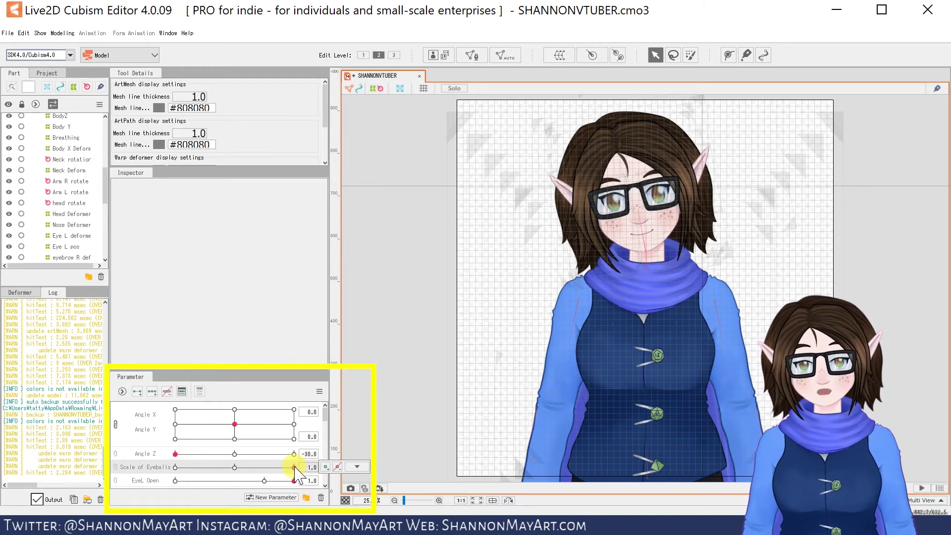
{"action": "left_click", "coordinate": [175, 467]}
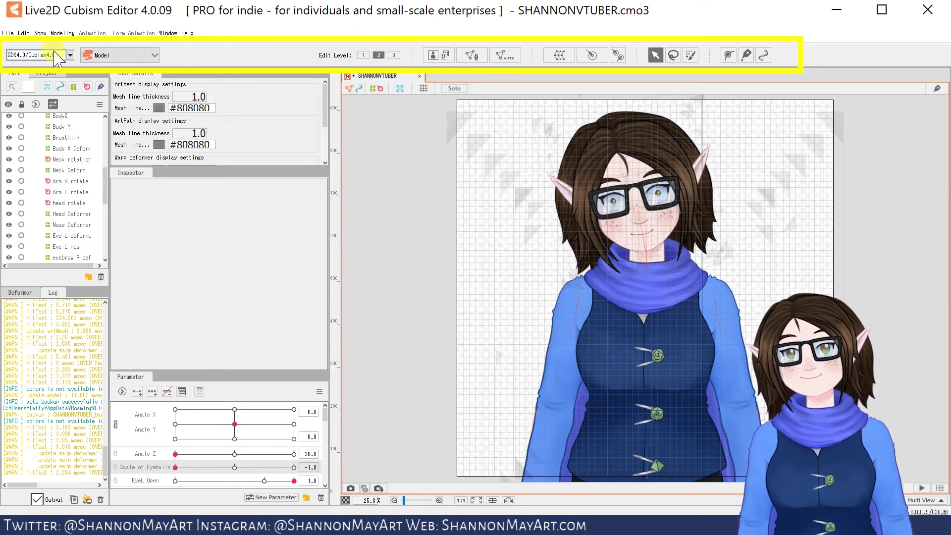
{"action": "left_click", "coordinate": [71, 55]}
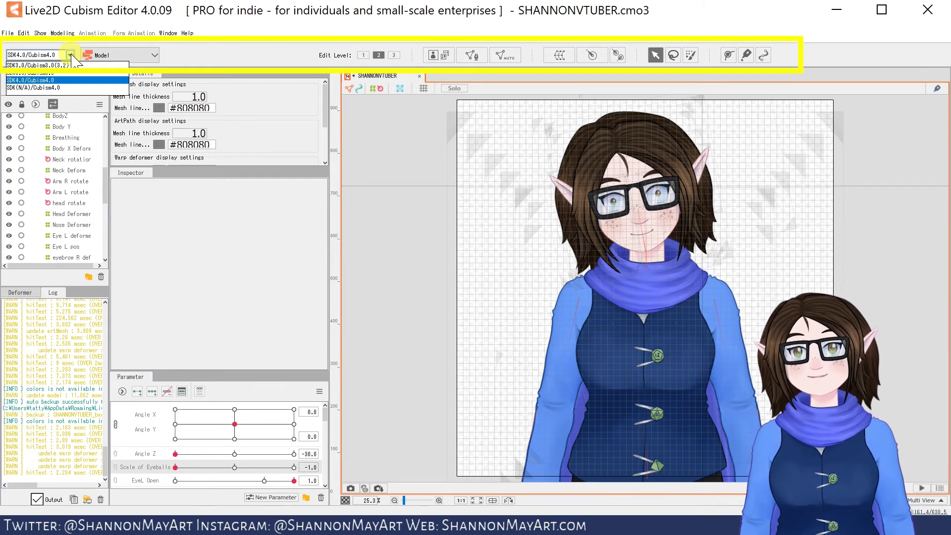
{"action": "left_click", "coordinate": [71, 55]}
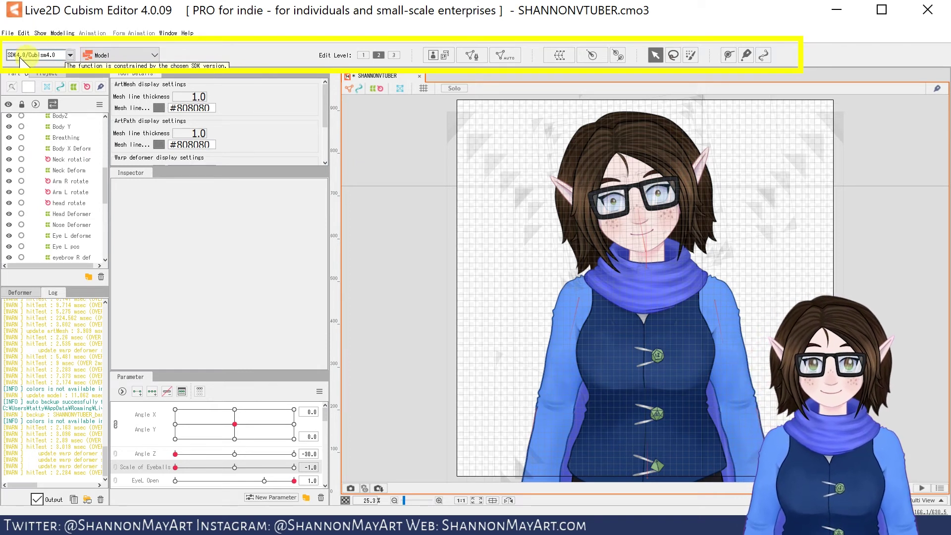
{"action": "left_click", "coordinate": [154, 55]}
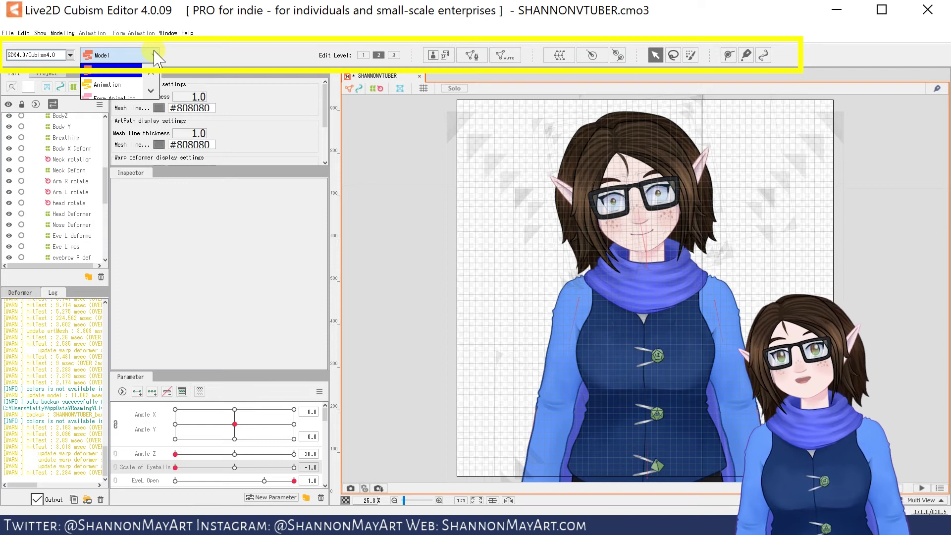
{"action": "left_click", "coordinate": [156, 55]}
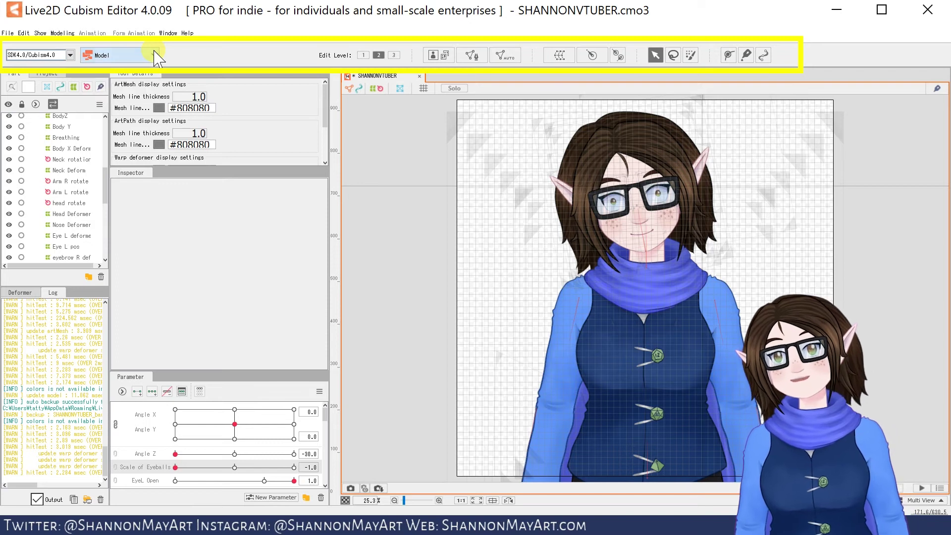
{"action": "left_click", "coordinate": [446, 55]}
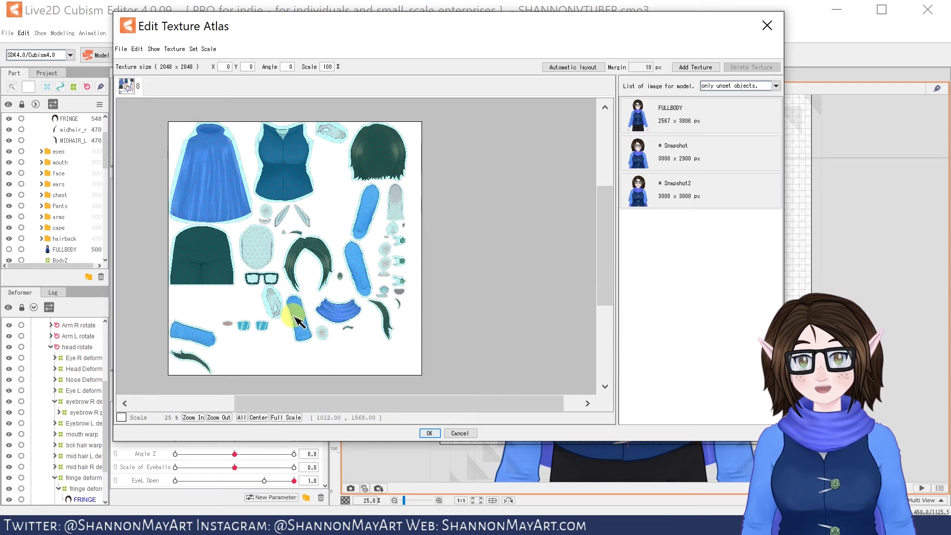
{"action": "left_click", "coordinate": [300, 334]}
{"action": "left_click_drag", "start_coordinate": [302, 335], "coordinate": [301, 358]}
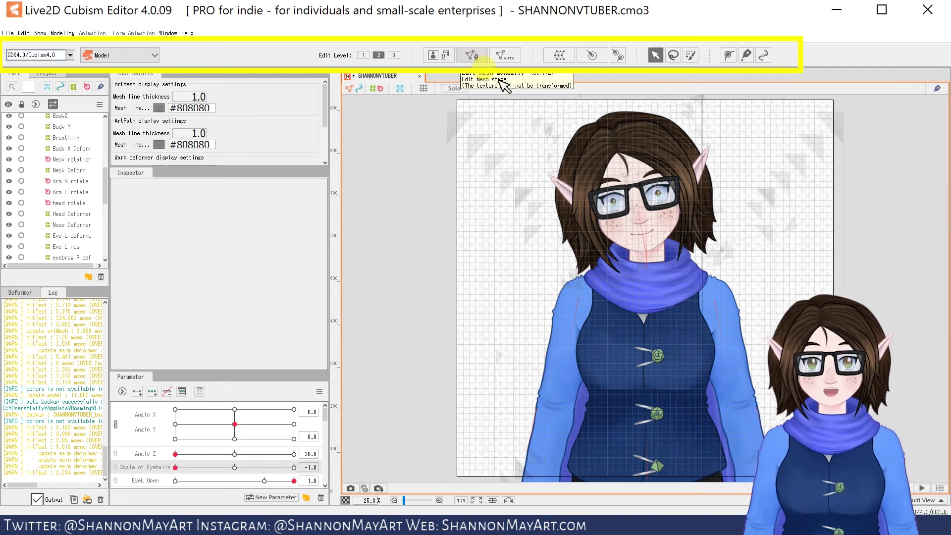
Step: Select the FRINGE hair mesh and enter then leave Mesh Edit mode without changes
{"action": "left_click", "coordinate": [605, 155]}
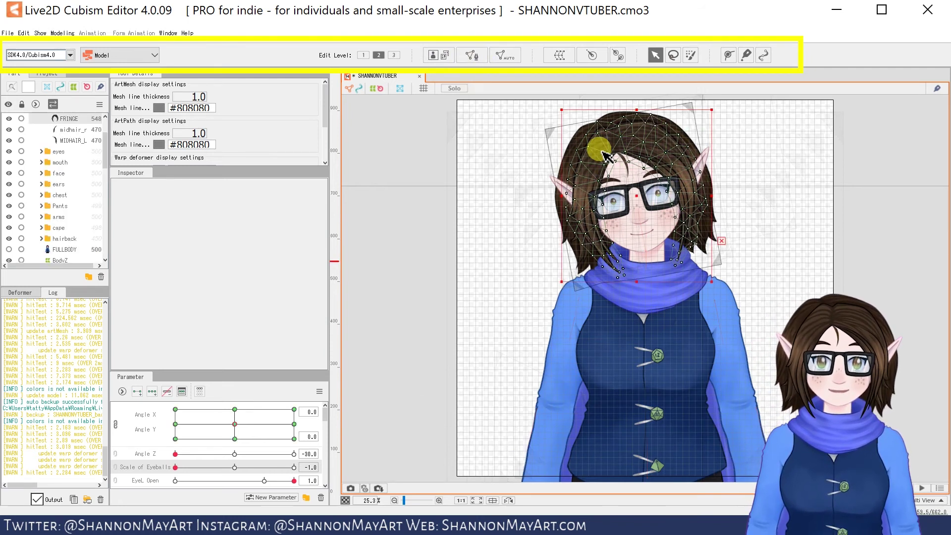
{"action": "left_click", "coordinate": [474, 57]}
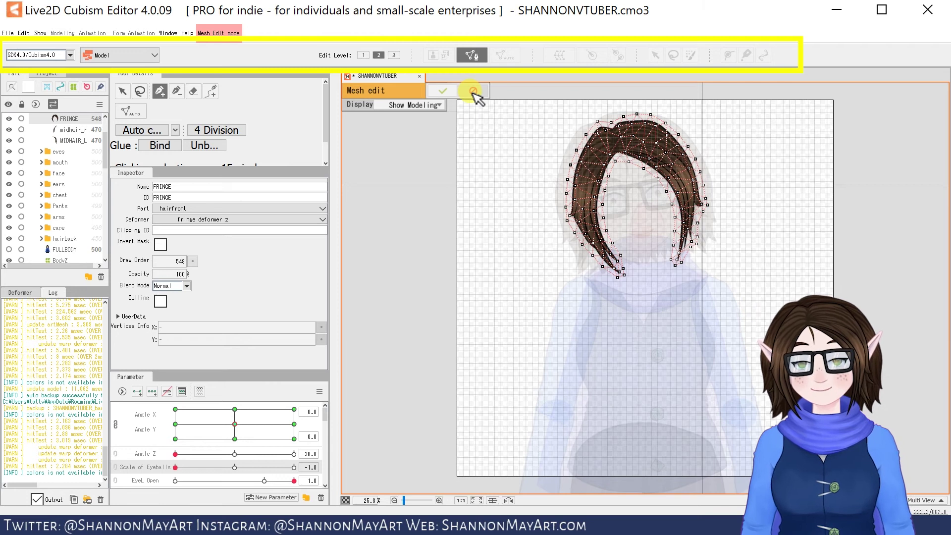
{"action": "left_click", "coordinate": [472, 91]}
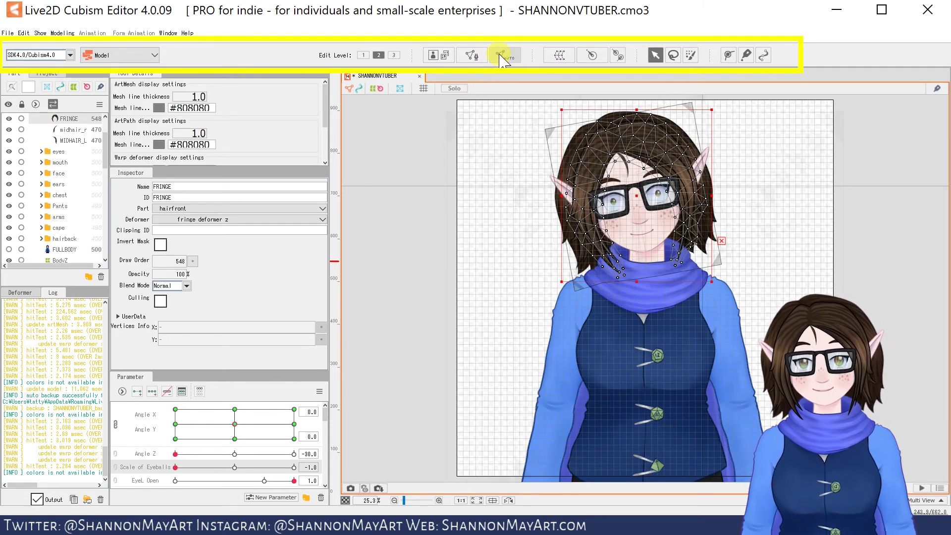
Step: Look at the Automatic Mesh Generator's presets, close it unchanged, and deselect FRINGE
{"action": "left_click", "coordinate": [505, 55]}
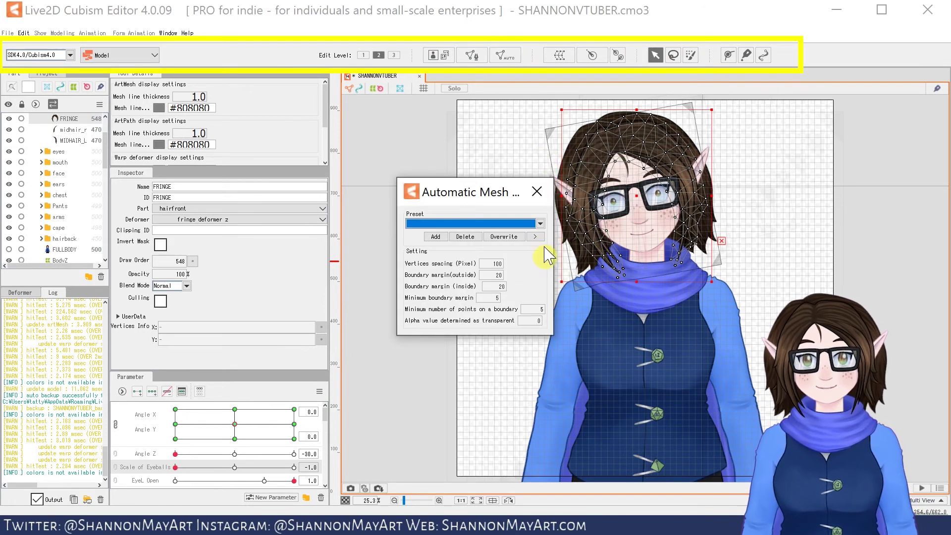
{"action": "left_click", "coordinate": [540, 224]}
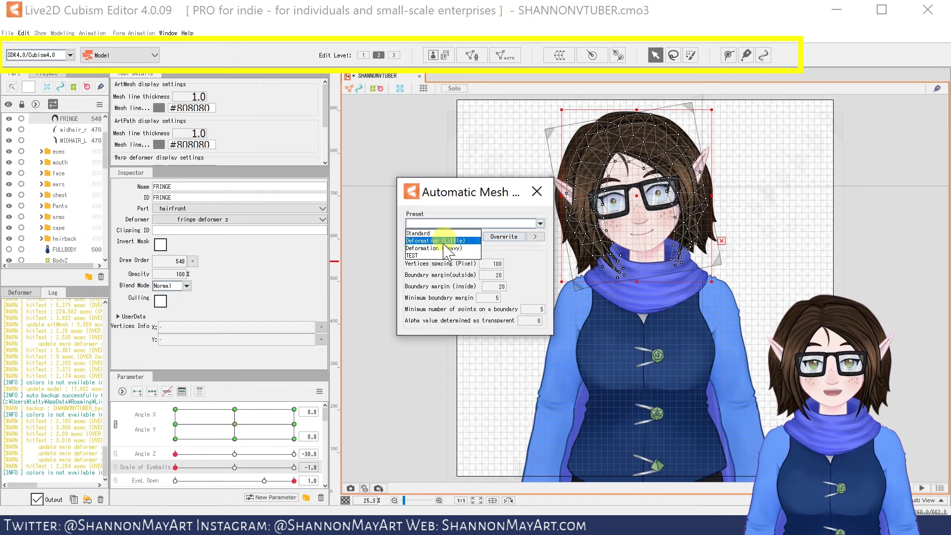
{"action": "left_click", "coordinate": [521, 221]}
{"action": "left_click", "coordinate": [537, 192]}
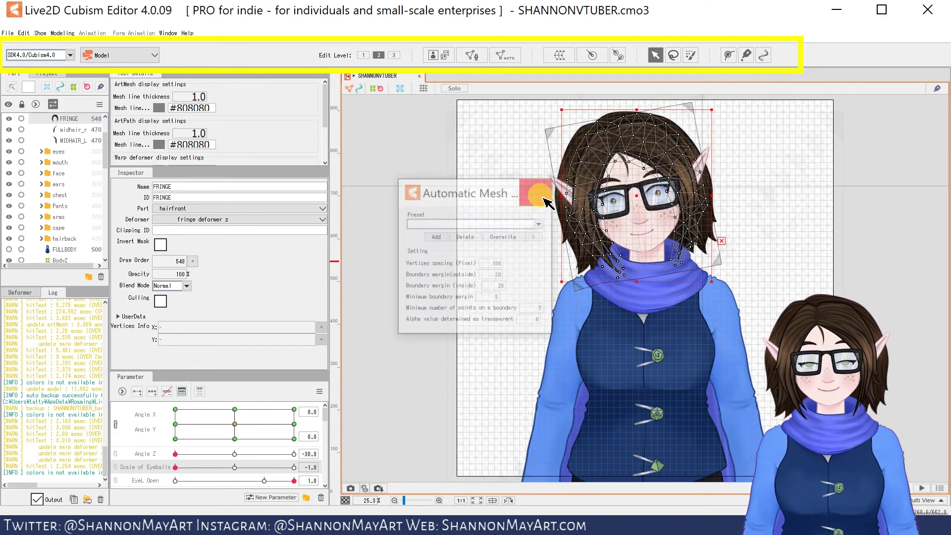
{"action": "left_click", "coordinate": [521, 140]}
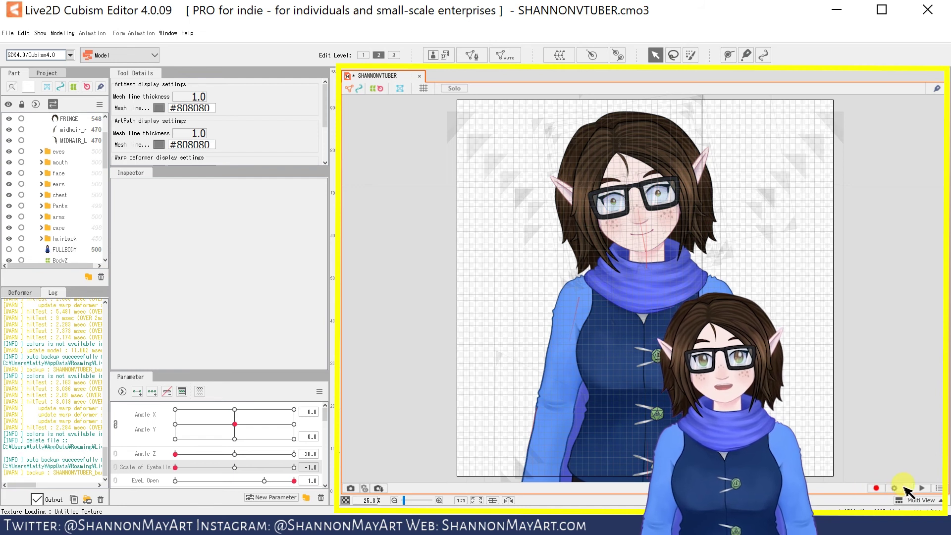
Step: Play the model preview so the head tilts, eyes blink and mouth opens
{"action": "left_click", "coordinate": [924, 489]}
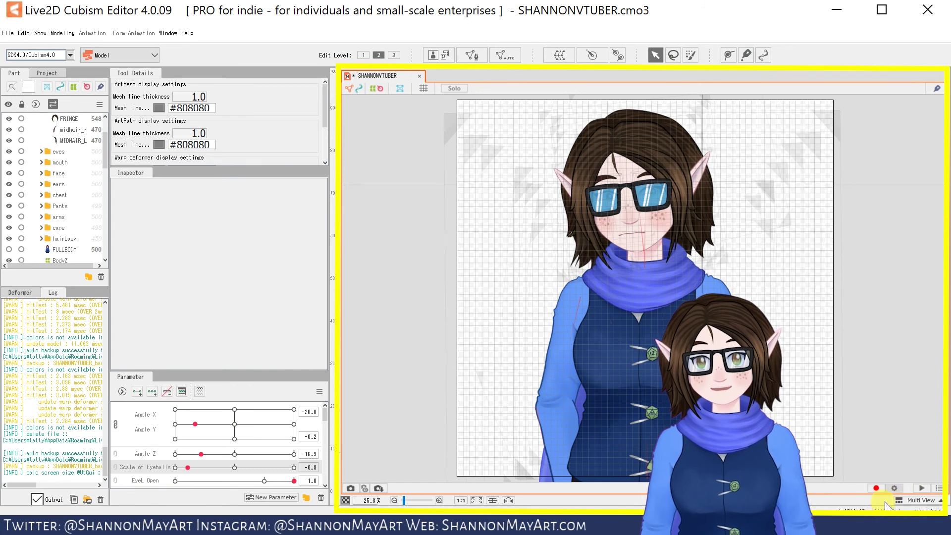
Step: Switch the canvas to the three-view Multi View layout
{"action": "left_click", "coordinate": [940, 501]}
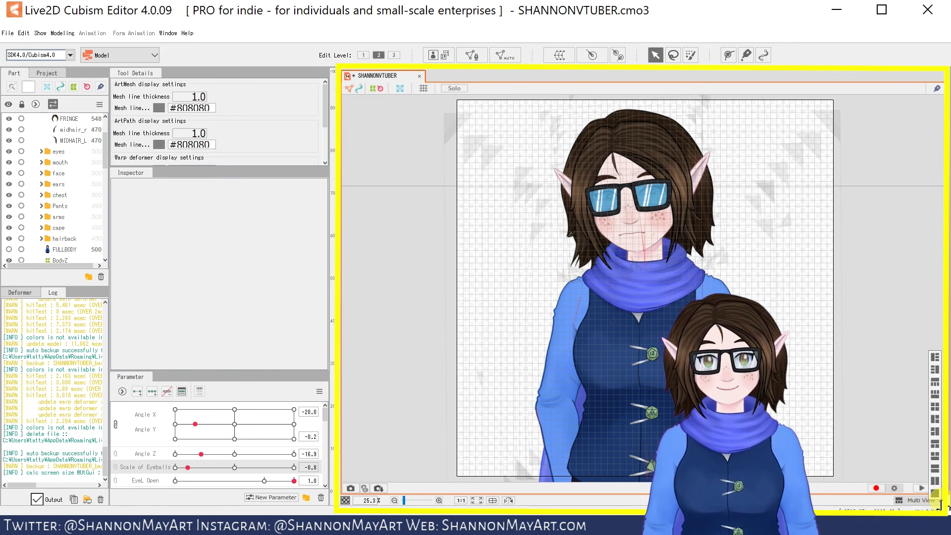
{"action": "left_click", "coordinate": [934, 422]}
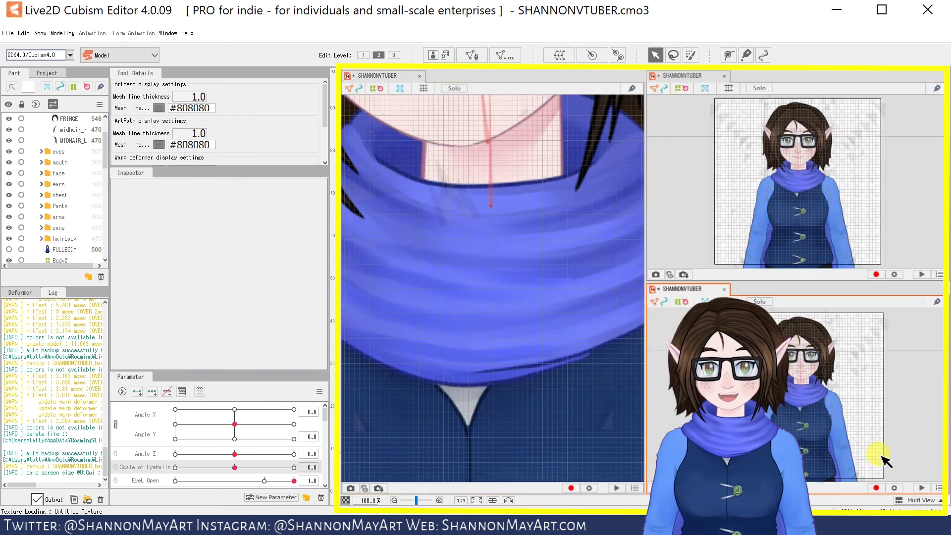